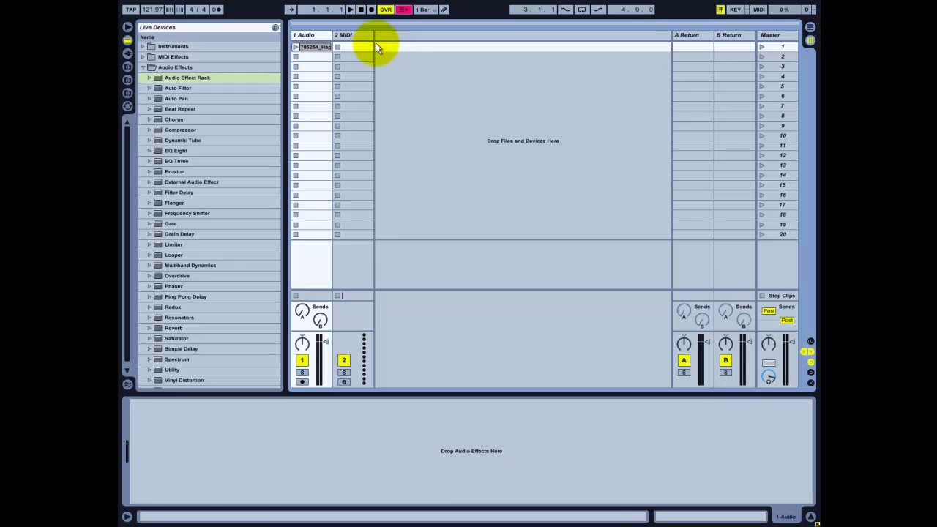
# Load an Audio Effect Rack containing an Auto Filter on the 1 Audio track and show the rack's chain list
pyautogui.moveTo(175, 82); pyautogui.dragTo(321, 38)
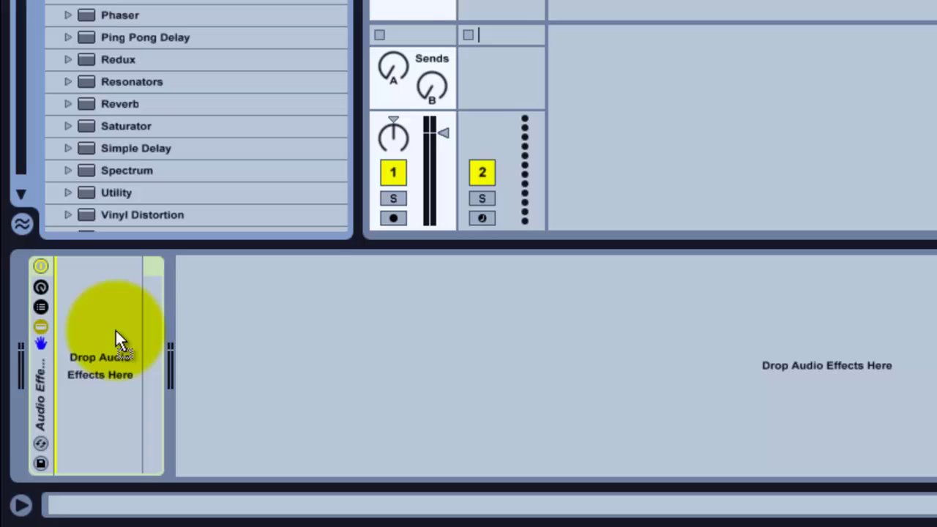
pyautogui.moveTo(115, 329); pyautogui.dragTo(114, 333)
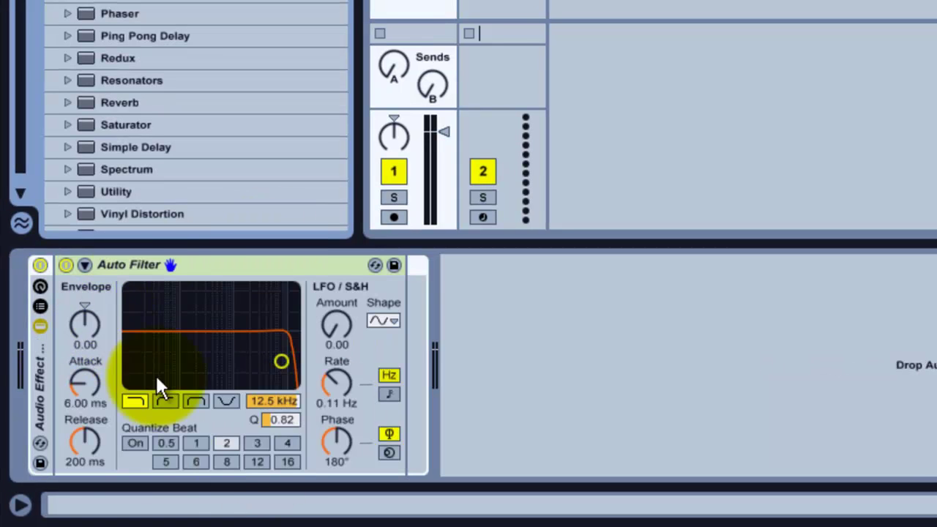
pyautogui.click(40, 306)
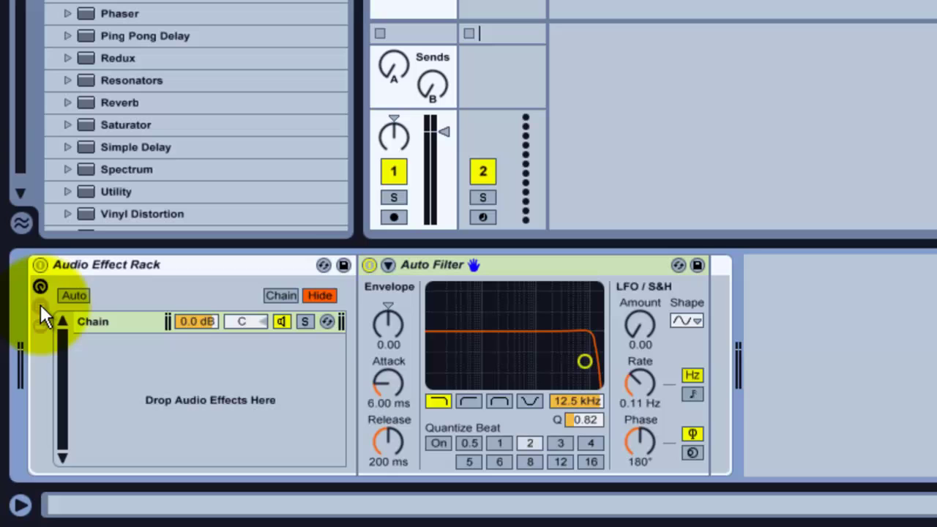
# Duplicate the Auto Filter chain until the rack holds twelve identical chains
pyautogui.click(109, 322)
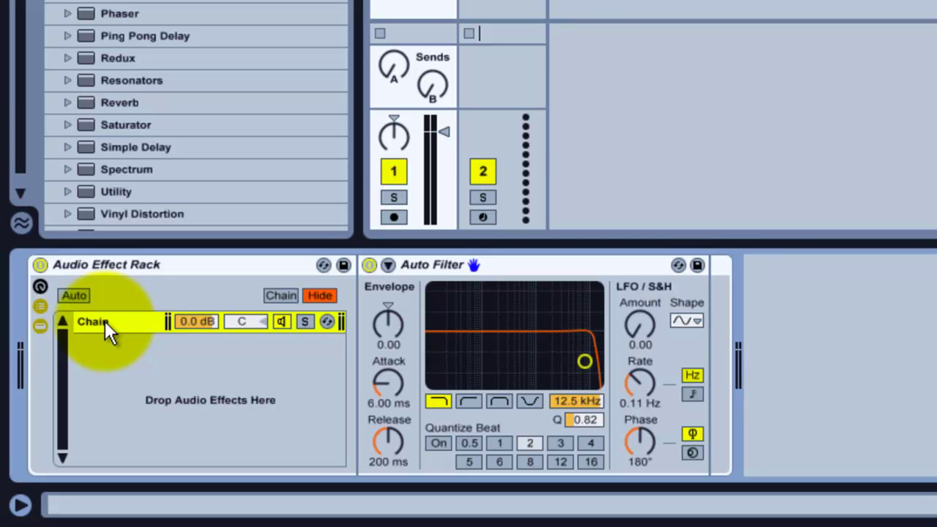
pyautogui.moveTo(121, 327); pyautogui.dragTo(123, 391)
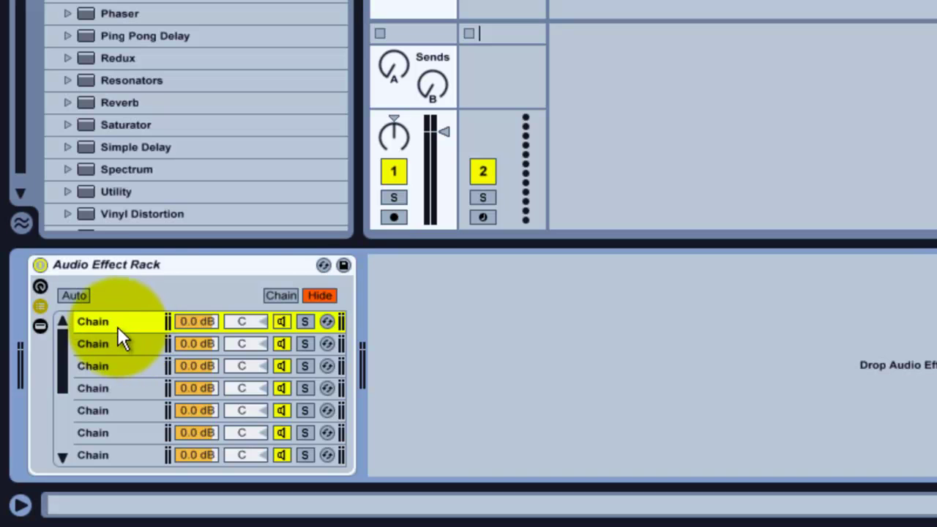
# Rename the rack's chains in order with chromatic note names from C to B, starting with C, C# and D
pyautogui.rightClick(116, 323)
pyautogui.click(187, 153)
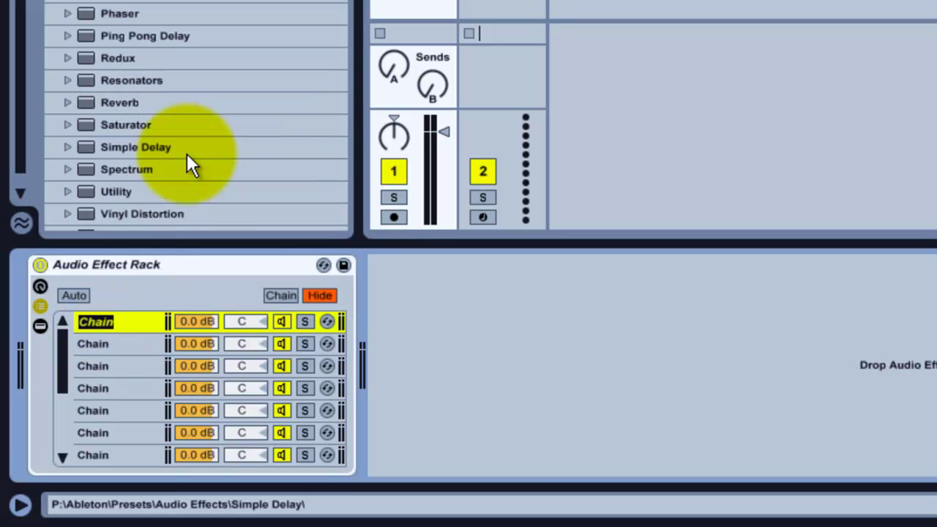
pyautogui.write('C')
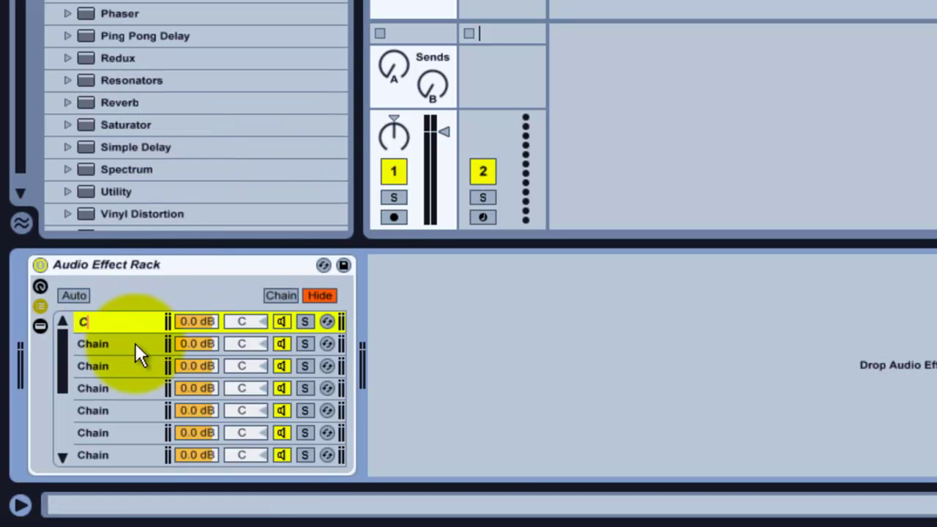
pyautogui.rightClick(114, 344)
pyautogui.click(177, 168)
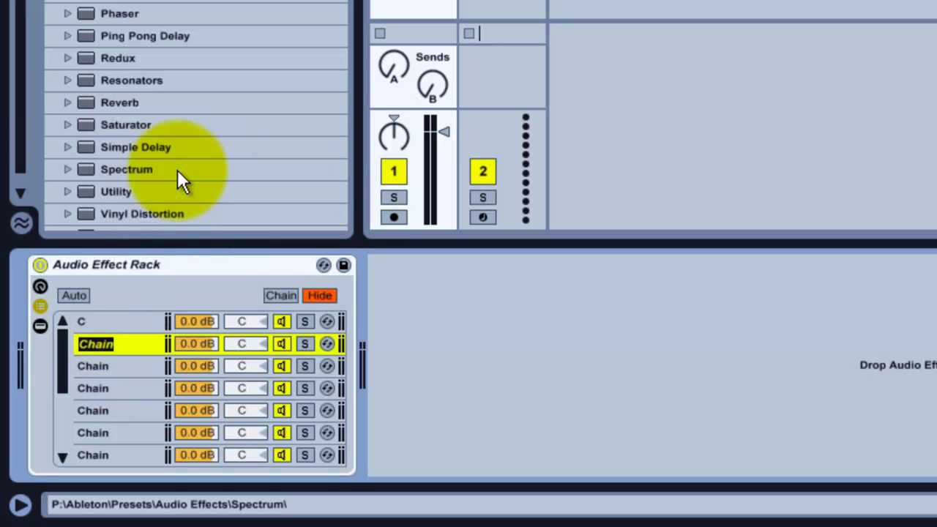
pyautogui.write('C')
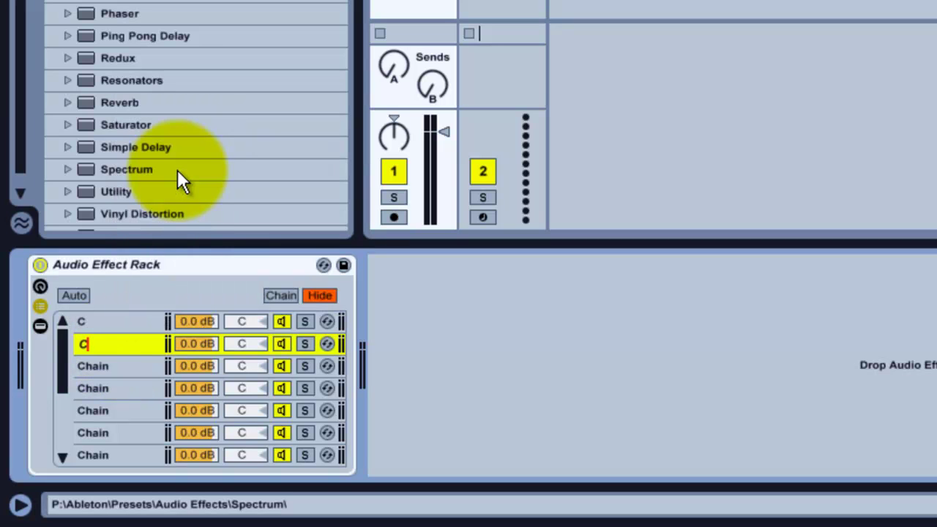
pyautogui.write('#')
pyautogui.click(117, 366)
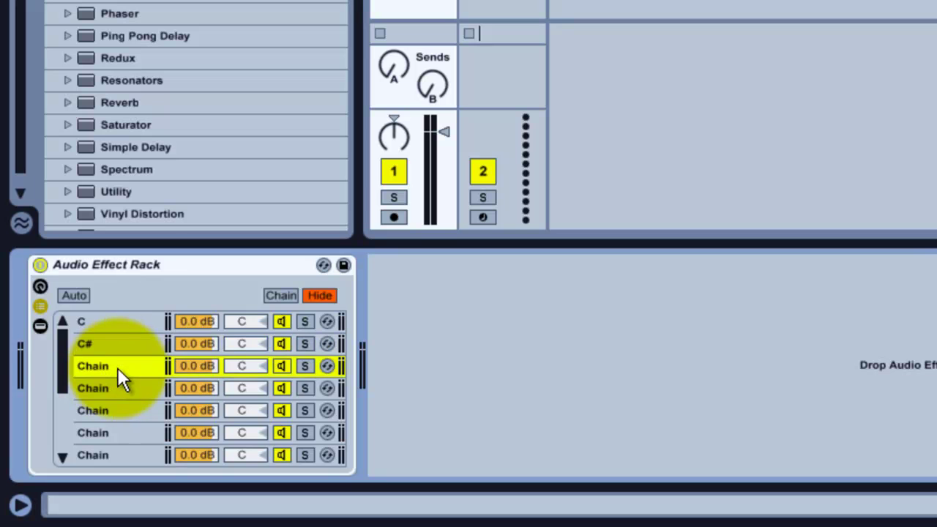
pyautogui.rightClick(117, 368)
pyautogui.click(187, 193)
pyautogui.write('D')
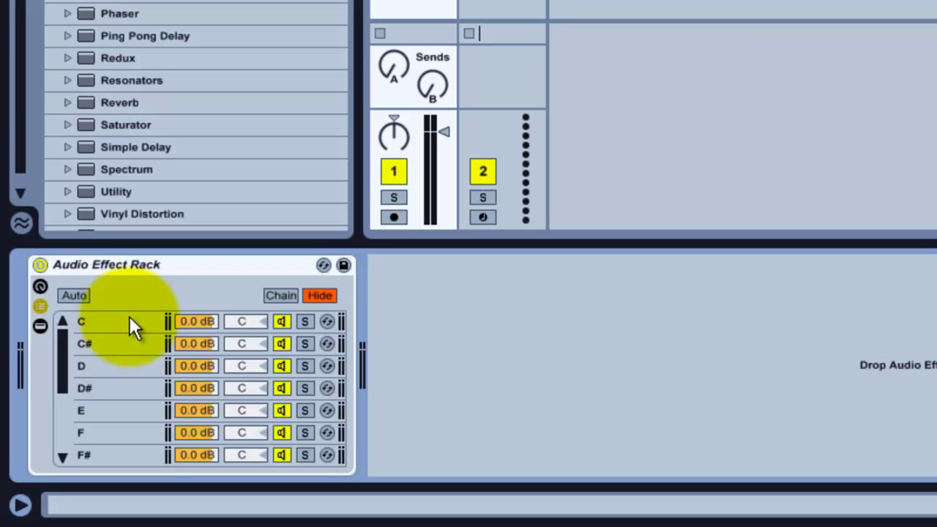
# Show the devices of chain C and lower its Auto Filter's low-pass cutoff to about 353 Hz with Q about 0.87
pyautogui.click(129, 322)
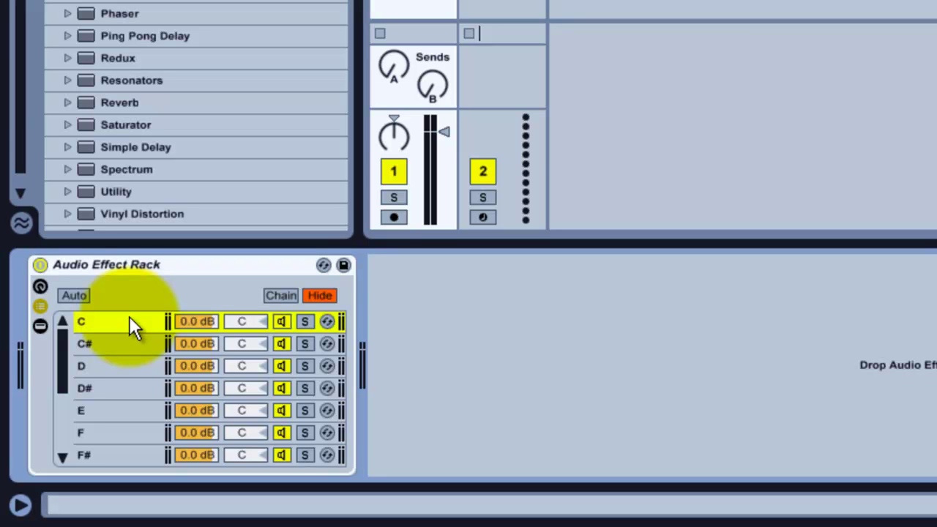
pyautogui.click(40, 326)
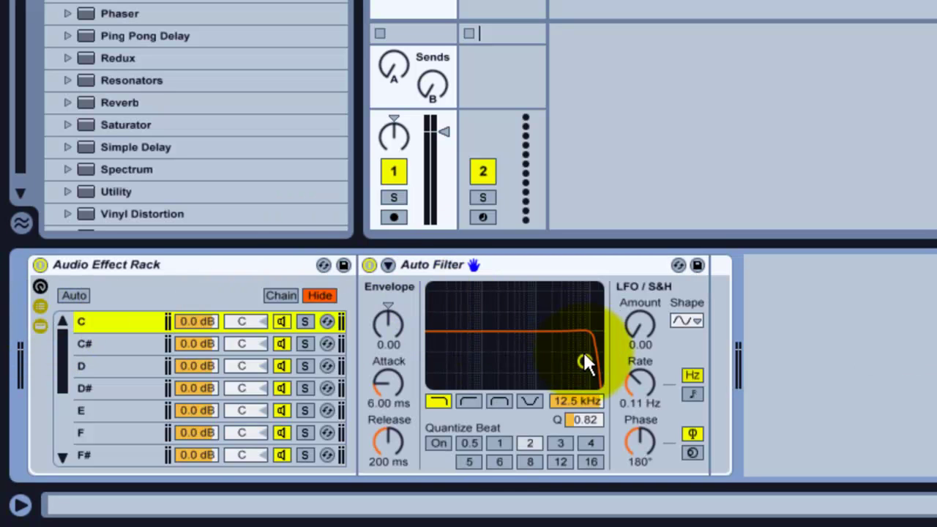
pyautogui.moveTo(584, 361); pyautogui.dragTo(497, 360)
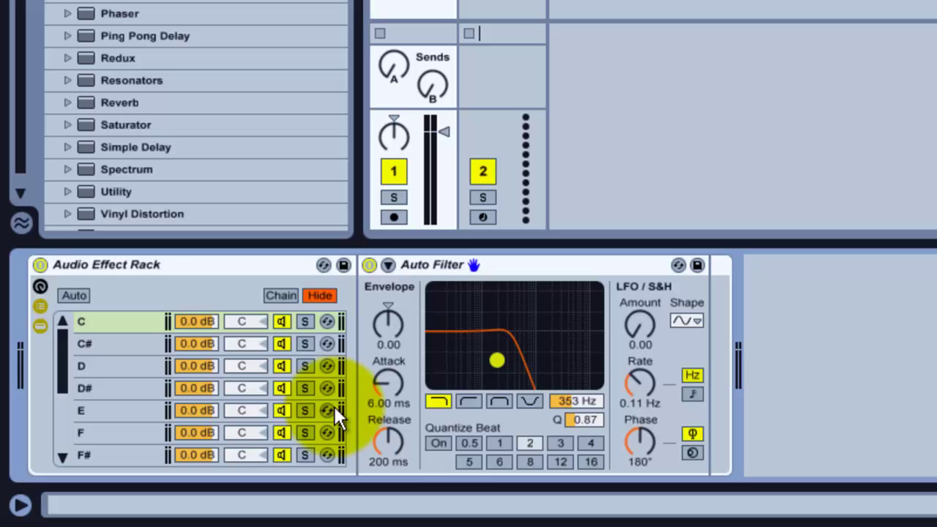
# Switch the Auto Filter on chain C# to high-pass and lower its cutoff frequency
pyautogui.click(105, 344)
pyautogui.click(469, 401)
pyautogui.moveTo(584, 361); pyautogui.dragTo(496, 360)
# Set the Auto Filter on chain D to high-pass with the maximum LFO amount and a beat-synced LFO rate
pyautogui.click(132, 366)
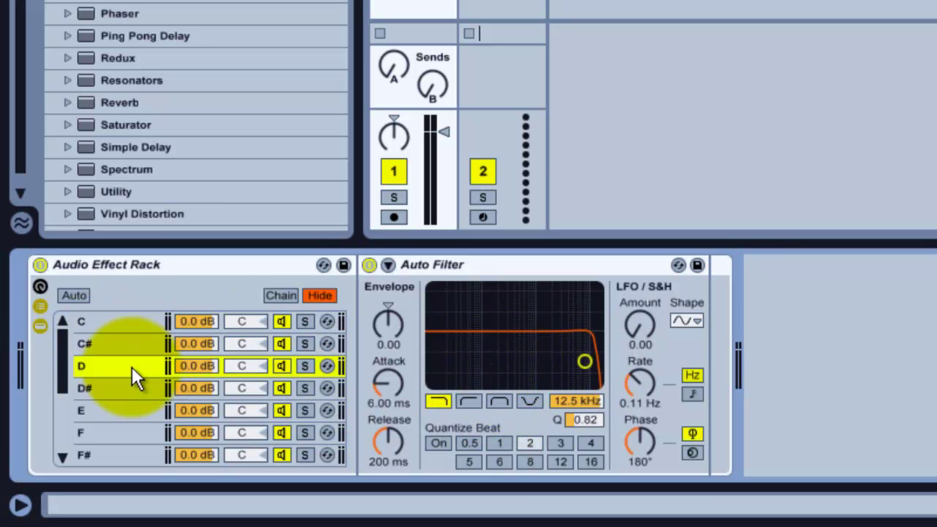
pyautogui.click(469, 401)
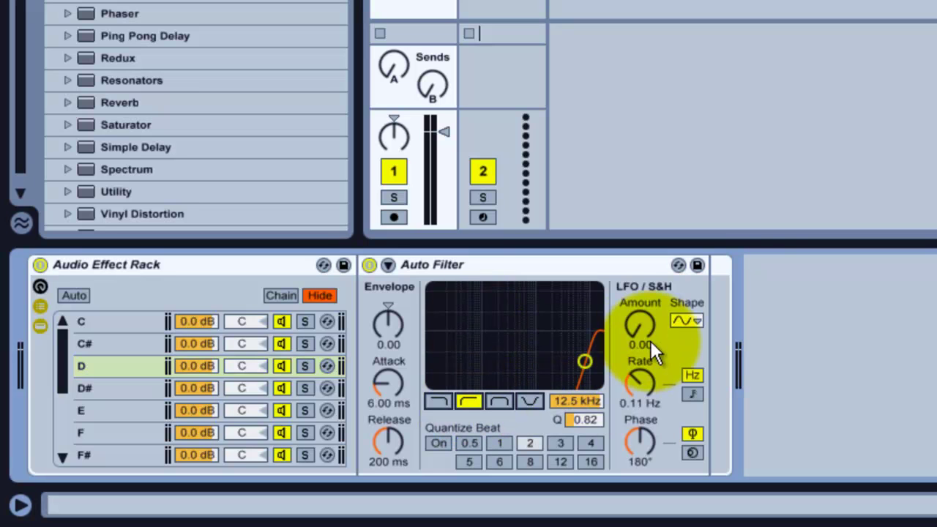
pyautogui.moveTo(638, 329); pyautogui.dragTo(639, 328)
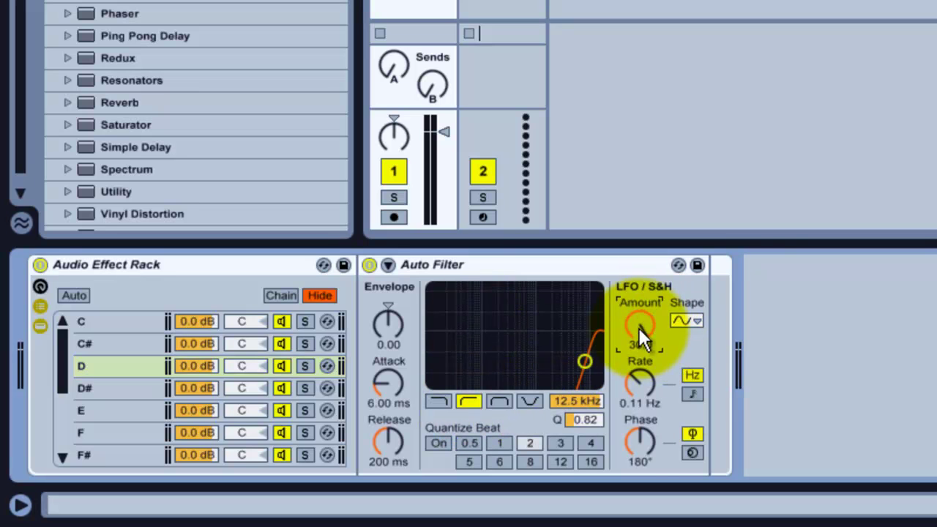
pyautogui.click(692, 393)
# Set the Auto Filter on chain D# to band-pass at about 469 Hz with Q about 2.37
pyautogui.click(125, 388)
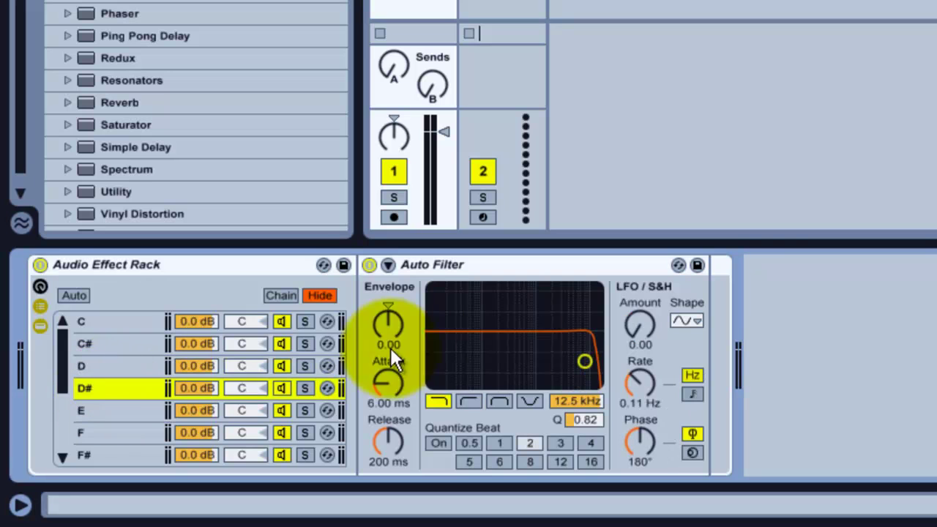
pyautogui.click(499, 401)
pyautogui.moveTo(576, 376); pyautogui.dragTo(510, 311)
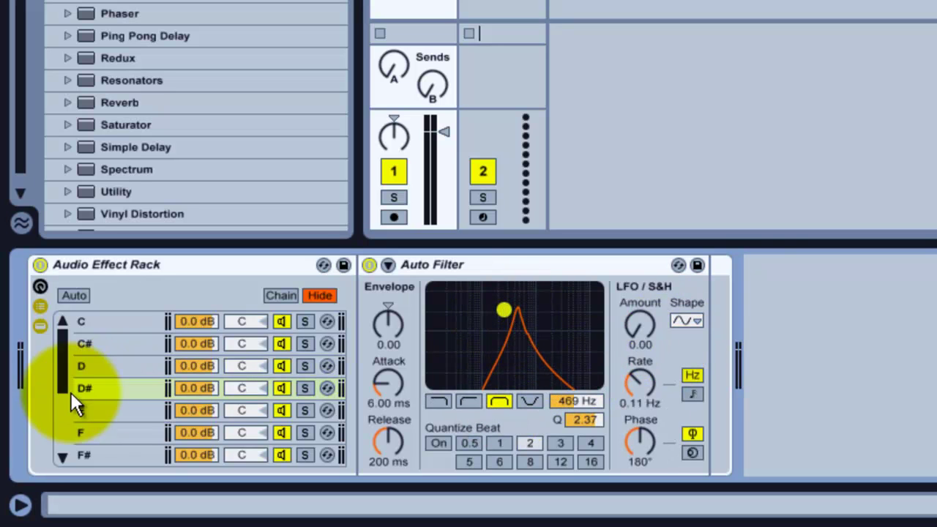
# Adjust the Auto Filter's LFO amount on chain E and add a Reverb to chain F
pyautogui.click(119, 412)
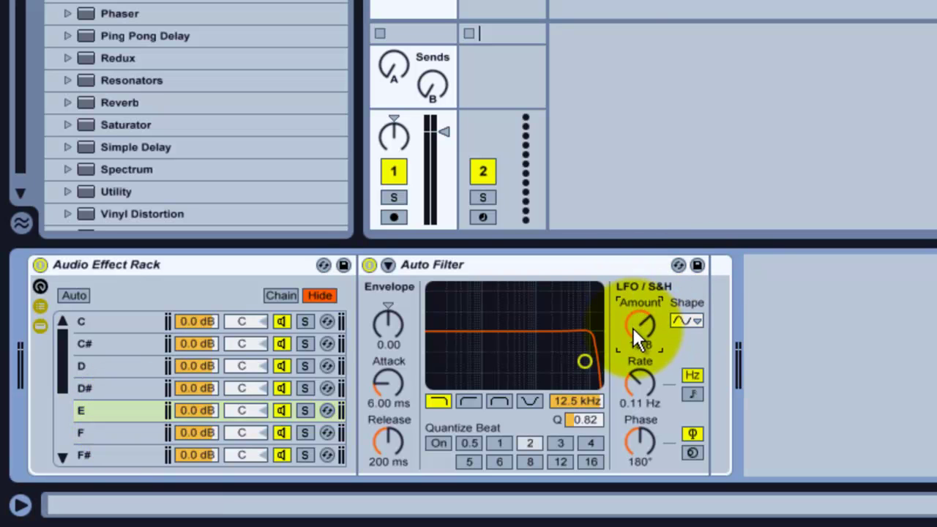
pyautogui.moveTo(633, 327); pyautogui.dragTo(622, 369)
pyautogui.click(135, 432)
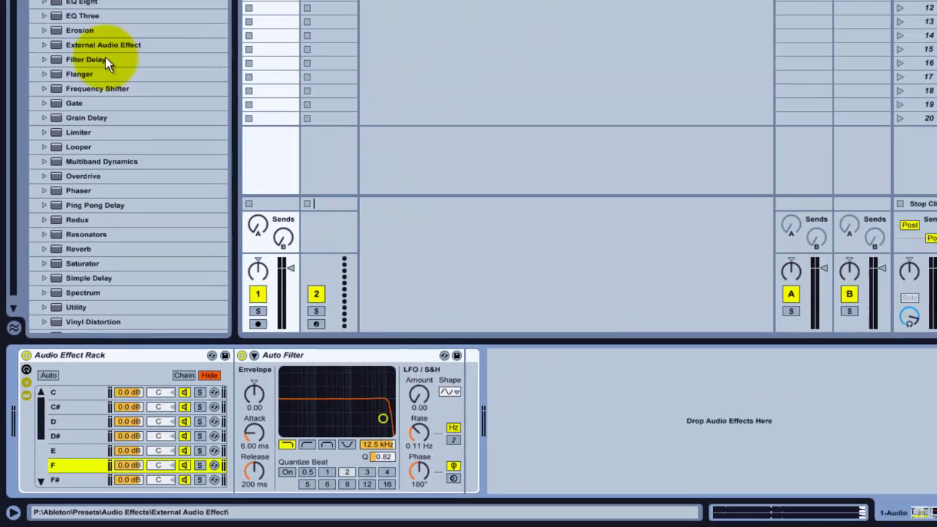
pyautogui.moveTo(80, 251); pyautogui.dragTo(82, 467)
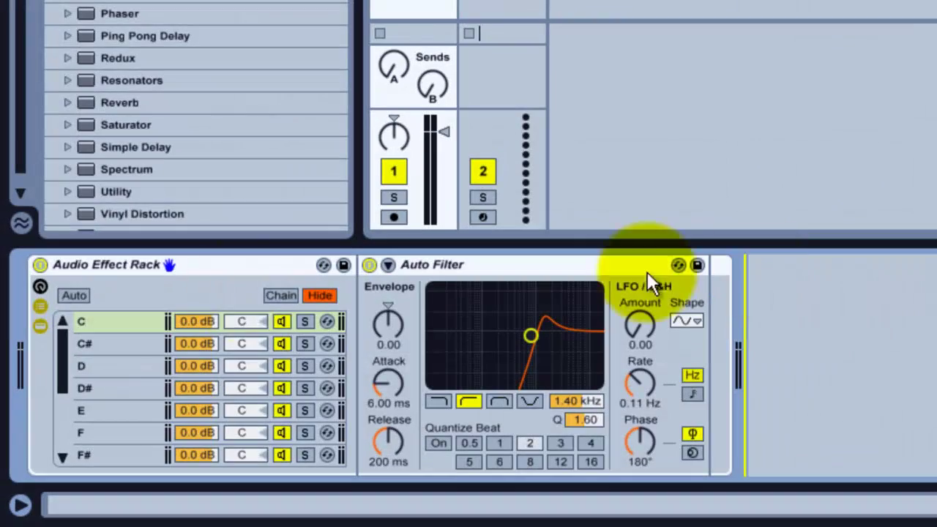
# Review the effects loaded on the individual chains, from D# down to B and back up to G
pyautogui.click(99, 387)
pyautogui.click(112, 453)
pyautogui.press('Down')
pyautogui.press('Down')
pyautogui.press('Down')
pyautogui.press('Down')
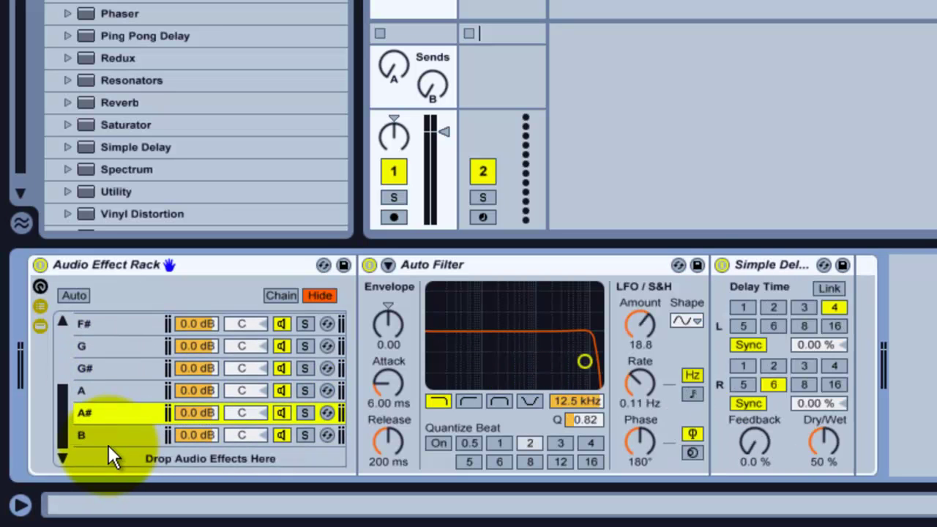
pyautogui.click(107, 435)
pyautogui.click(114, 413)
pyautogui.click(115, 392)
pyautogui.click(114, 346)
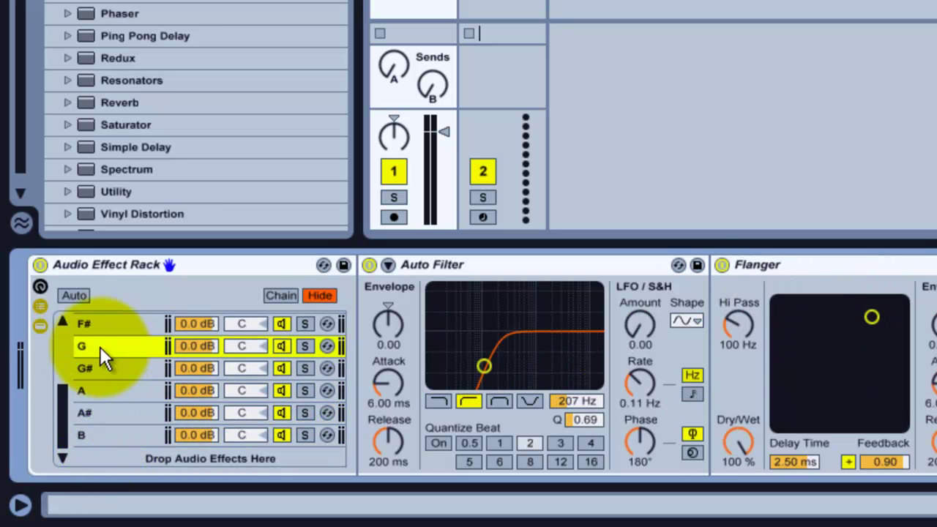
# Show the rack's chain zones, extend chain C's zone to 127 and distribute all chain ranges equally
pyautogui.scroll(3, 58, 394)
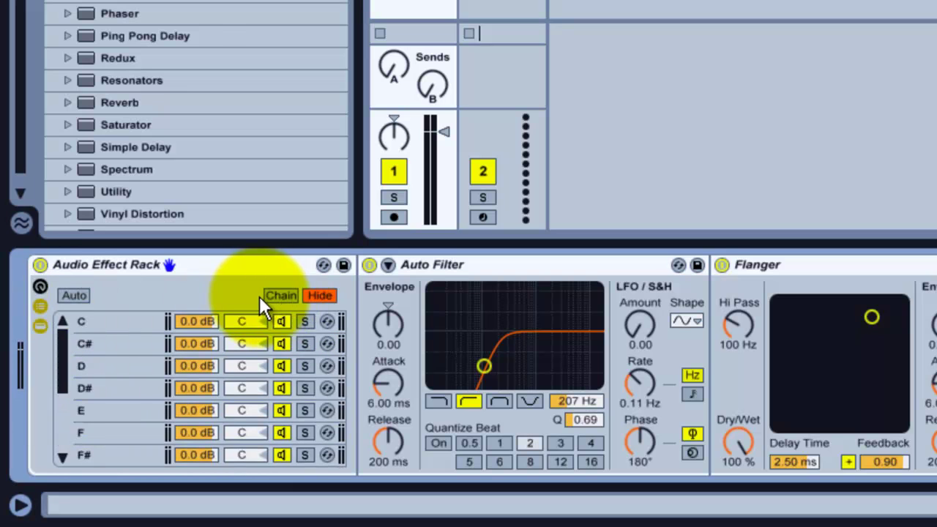
pyautogui.click(281, 295)
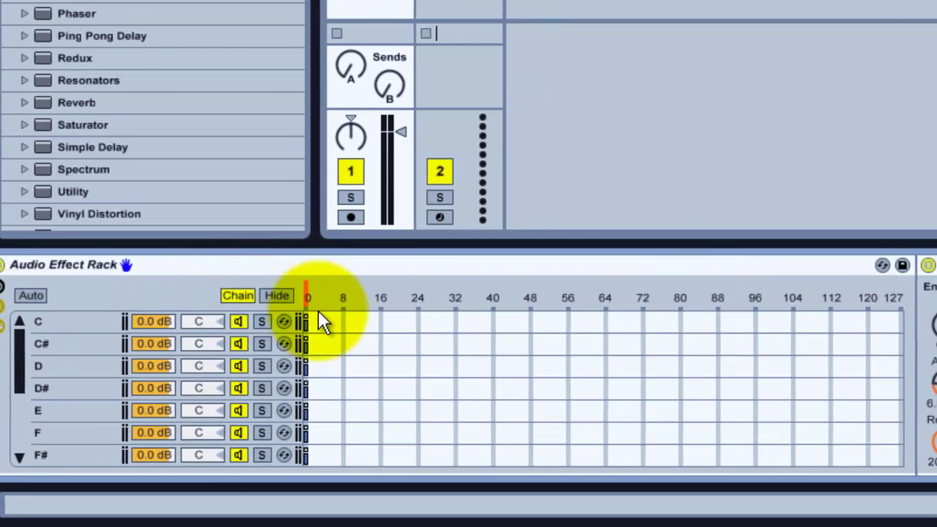
pyautogui.moveTo(313, 322); pyautogui.dragTo(922, 322)
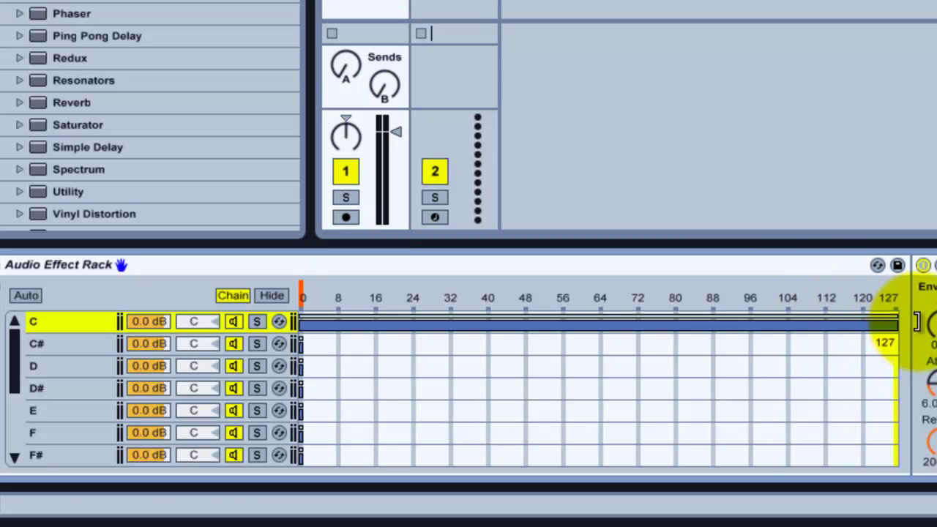
pyautogui.rightClick(685, 325)
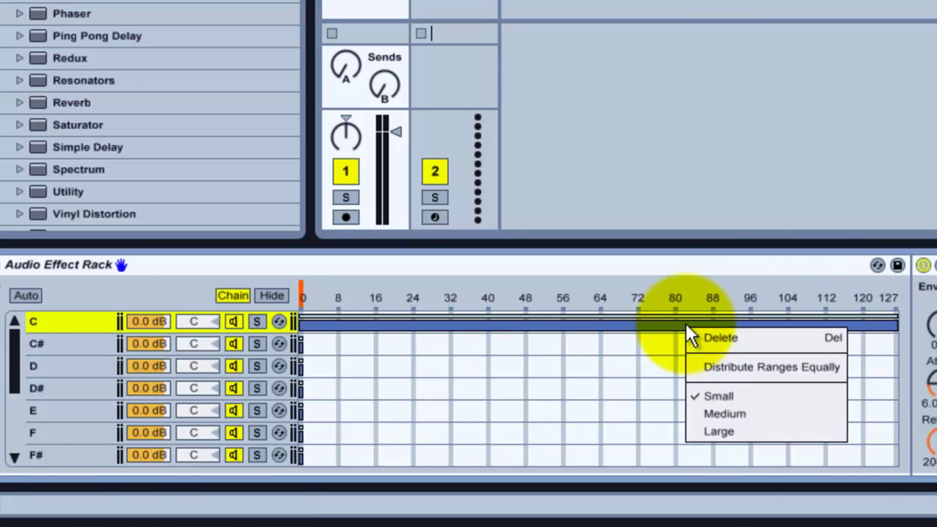
pyautogui.click(699, 368)
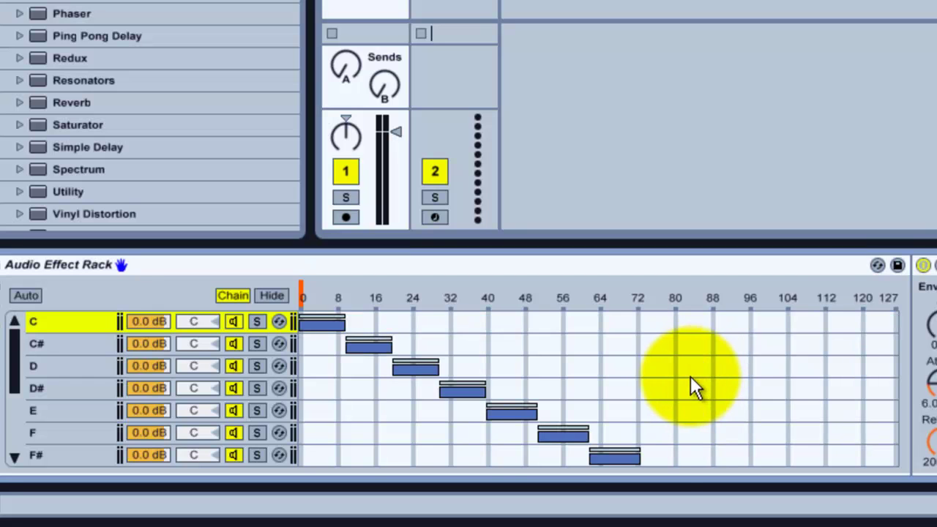
# Examine the distributed zones of all chains and move the chain selector from chain C's zone into chain D's
pyautogui.scroll(-3, 687, 377)
pyautogui.scroll(-3, 682, 379)
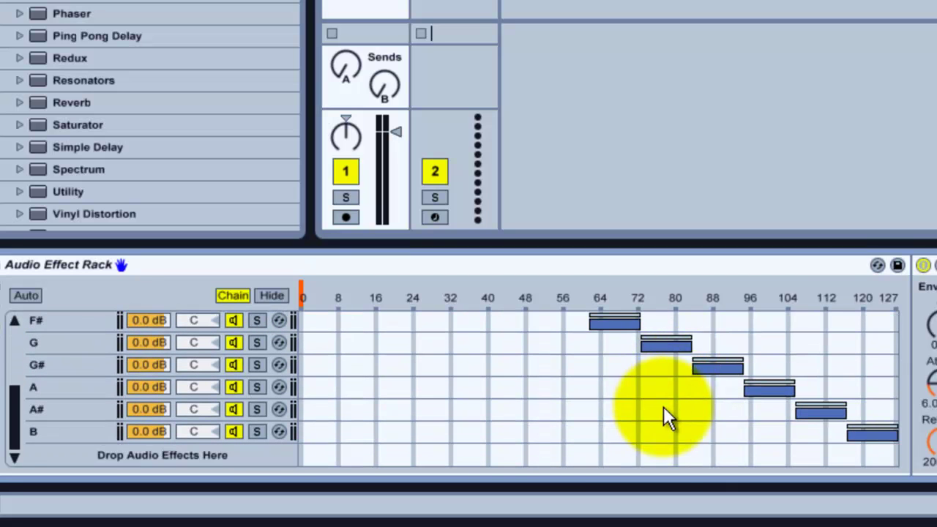
pyautogui.scroll(3, 663, 407)
pyautogui.scroll(3, 661, 405)
pyautogui.click(30, 342)
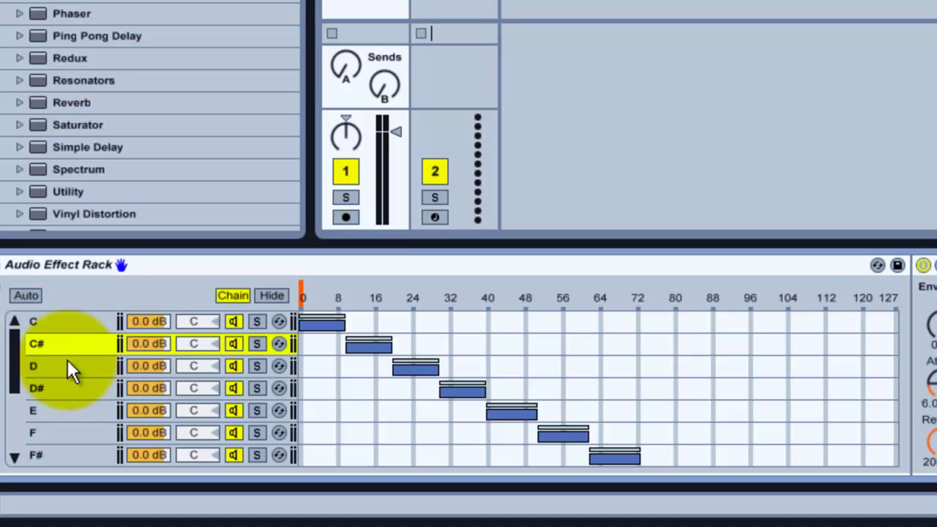
pyautogui.click(68, 366)
pyautogui.click(71, 394)
pyautogui.click(70, 413)
pyautogui.click(71, 326)
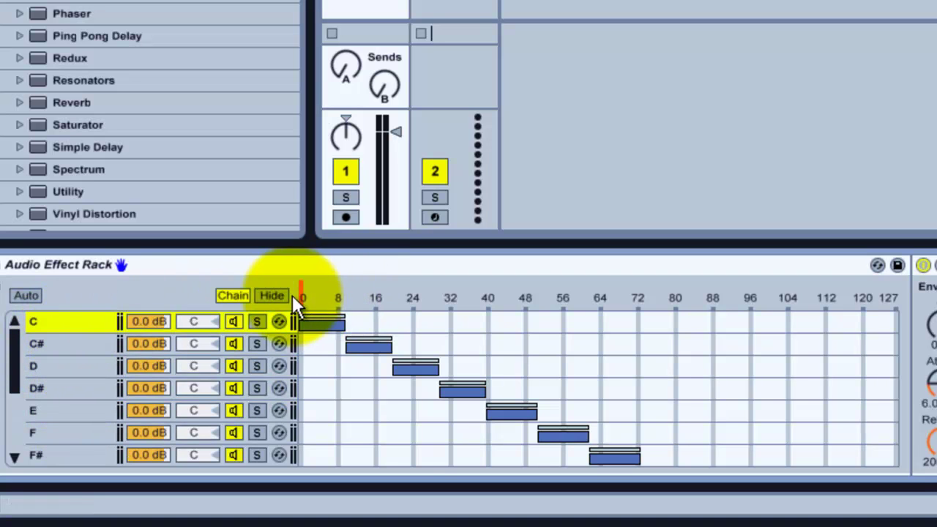
pyautogui.moveTo(303, 295)
pyautogui.mouseDown()
pyautogui.moveTo(453, 296)
pyautogui.moveTo(422, 296)
pyautogui.moveTo(428, 307)
pyautogui.mouseUp()
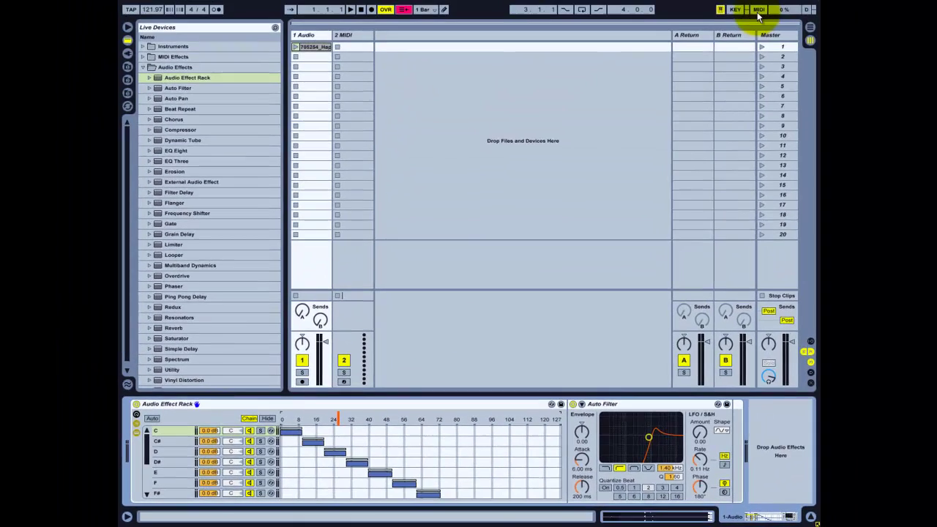
# Map the rack's Chain Selector to the MIDI note range C1 to B1 and leave MIDI mapping
pyautogui.click(758, 12)
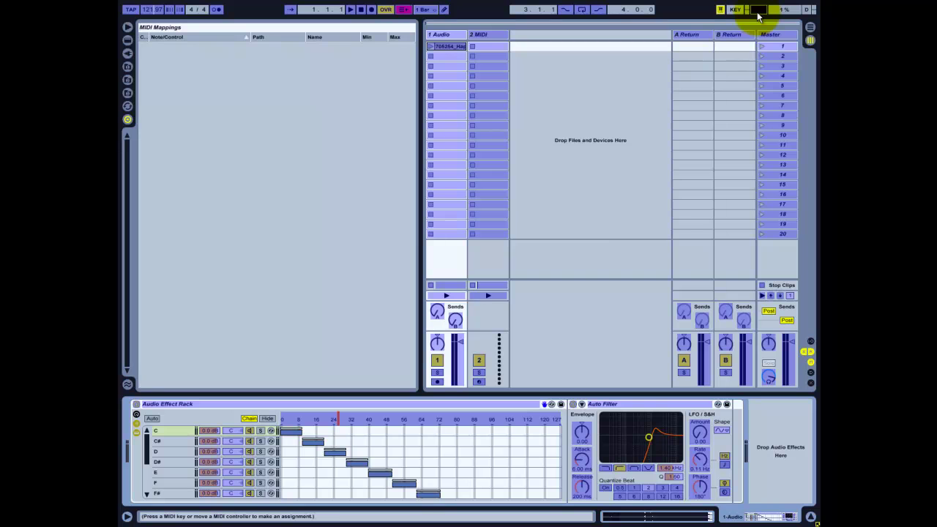
pyautogui.click(309, 417)
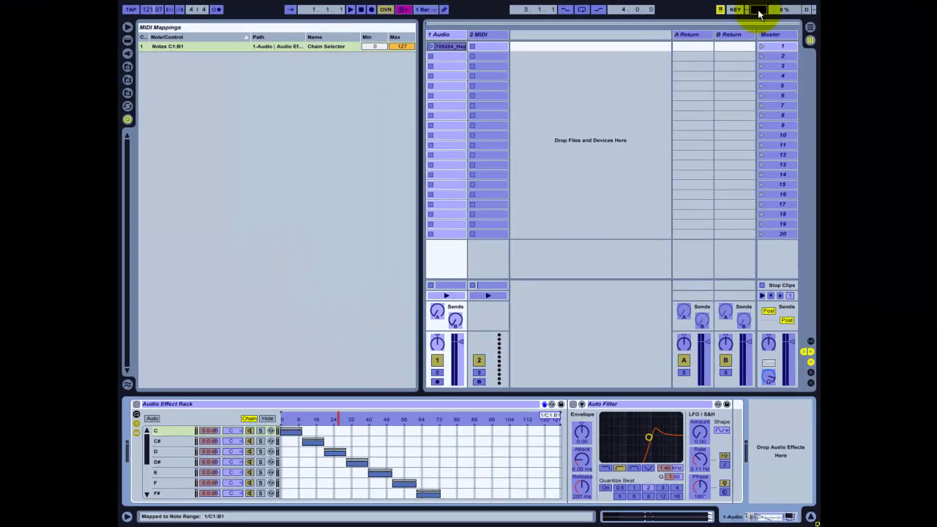
pyautogui.click(758, 10)
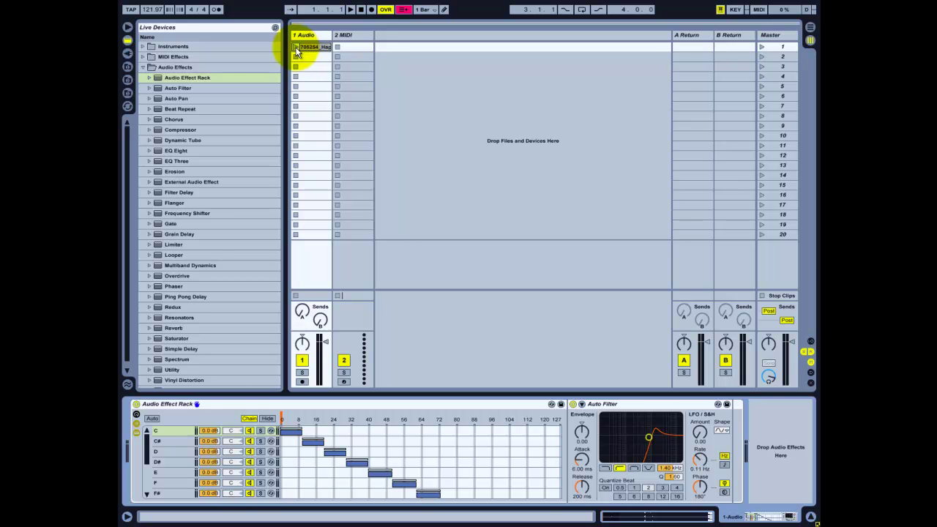
# Launch the audio clip in the first slot of the 1 Audio track
pyautogui.click(295, 47)
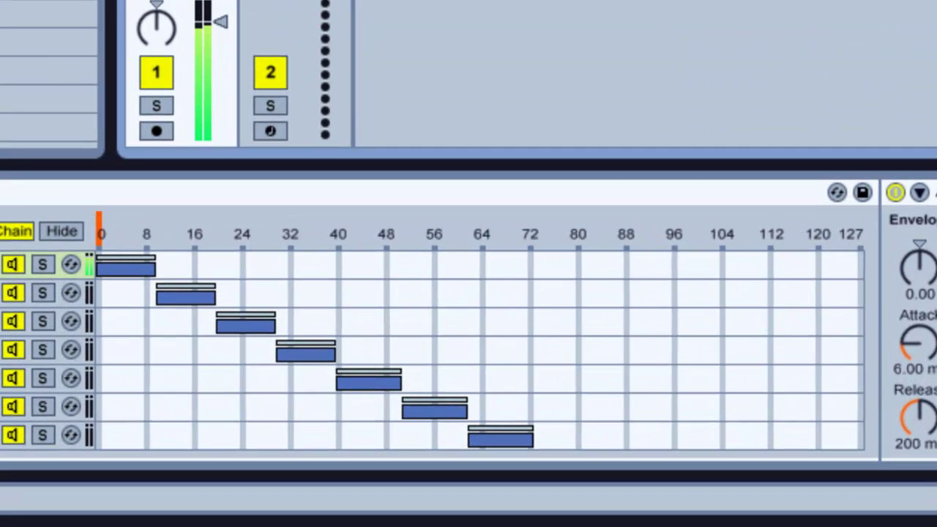